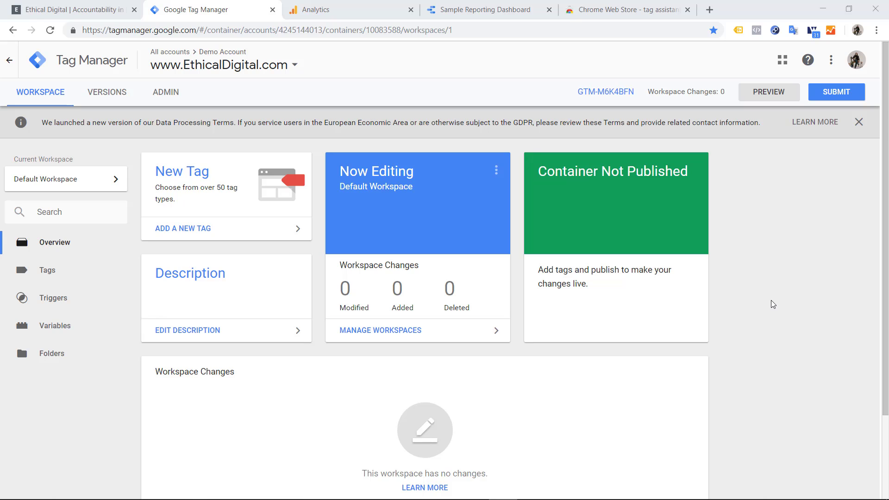
Step: Look over the Ethical Digital website and switch to the Sample Reporting Dashboard
{"action": "left_click", "coordinate": [56, 9]}
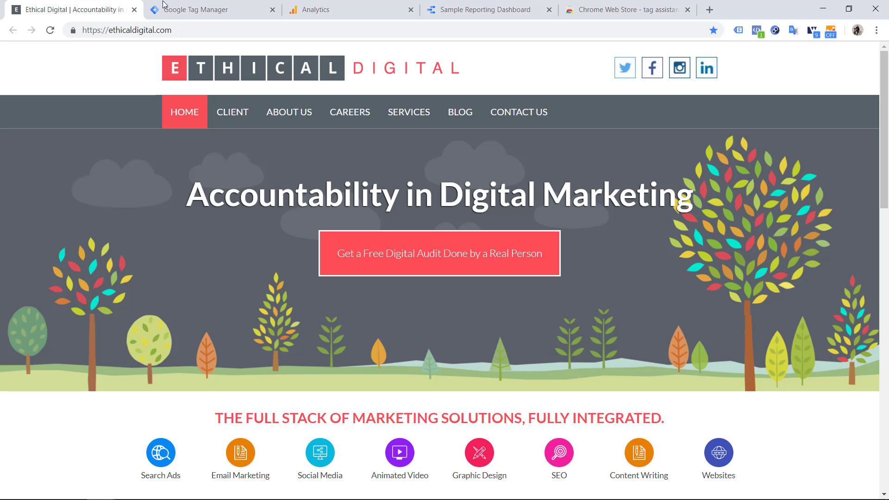
{"action": "left_click", "coordinate": [483, 4]}
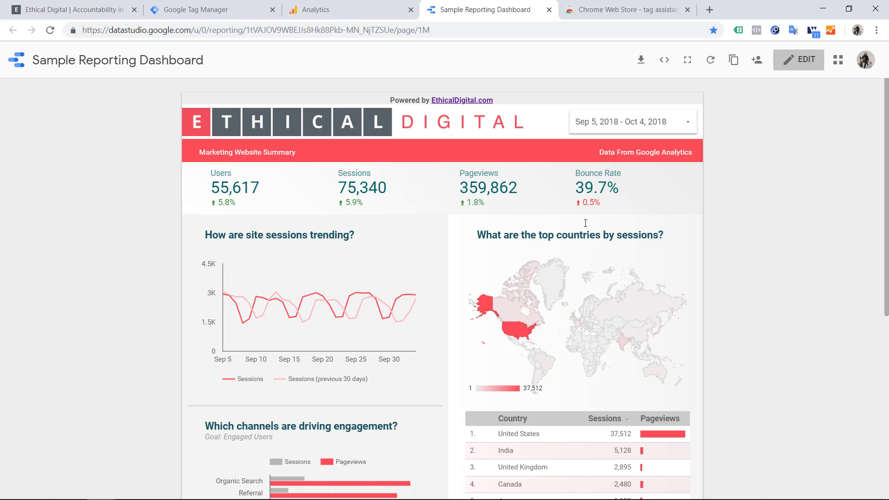
Step: Switch to Google Analytics and open the tracking code of the Demo Google Analytics property
{"action": "left_click", "coordinate": [366, 10]}
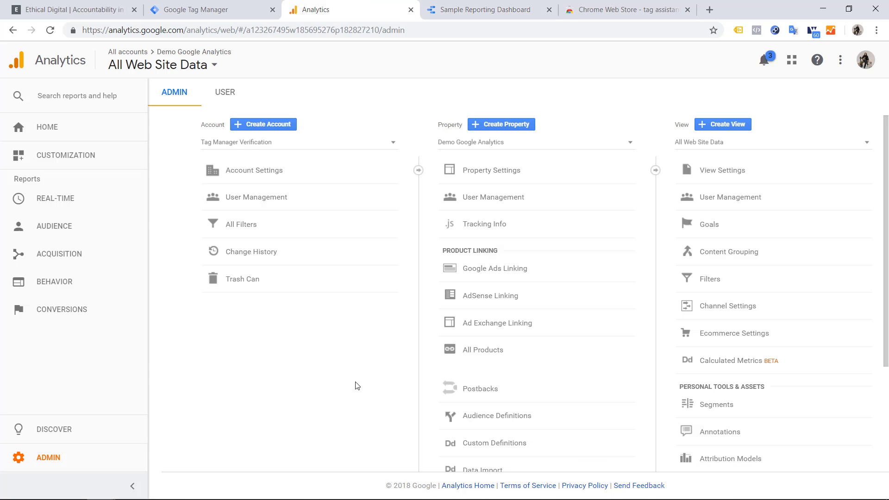
{"action": "left_click", "coordinate": [485, 224]}
{"action": "left_click", "coordinate": [491, 250]}
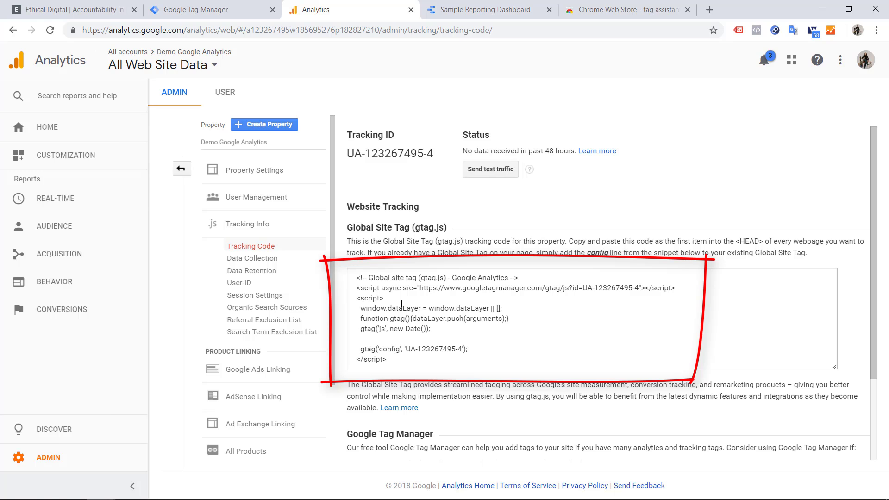
{"action": "left_click", "coordinate": [216, 5]}
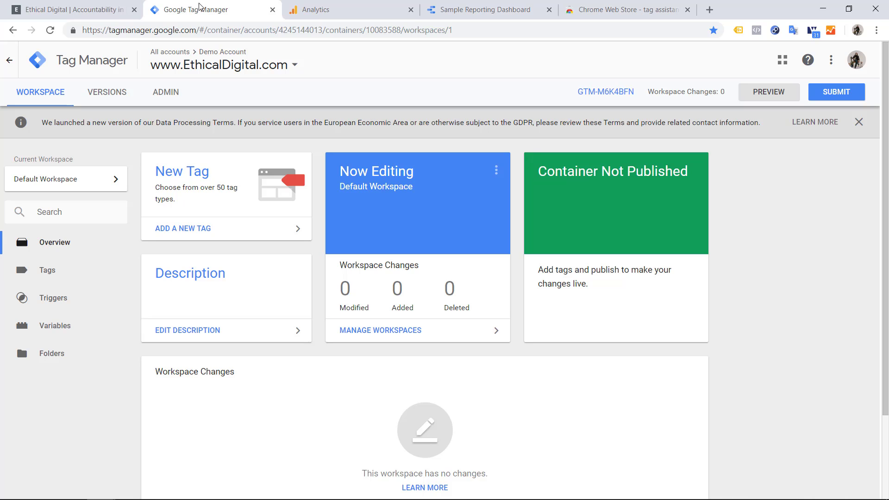
{"action": "left_click", "coordinate": [162, 94]}
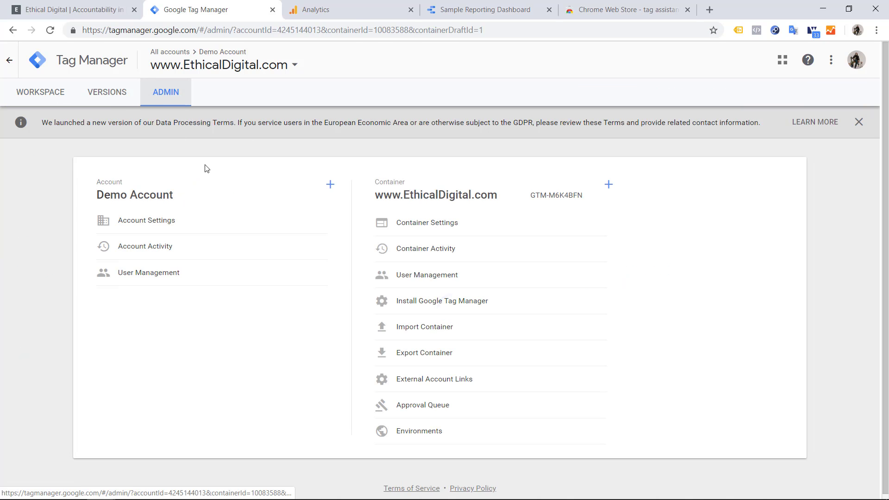
{"action": "left_click", "coordinate": [442, 301]}
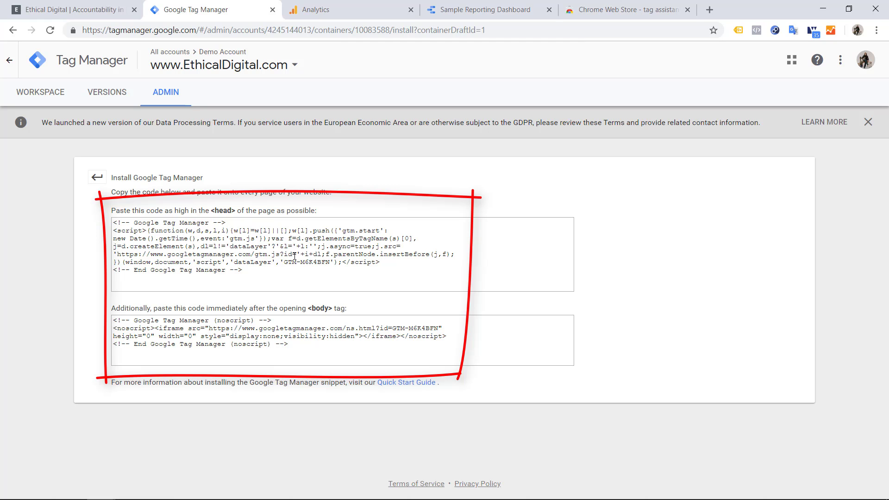
Step: Start a new Custom HTML tag in the default workspace with "t" as its HTML content
{"action": "left_click", "coordinate": [40, 91]}
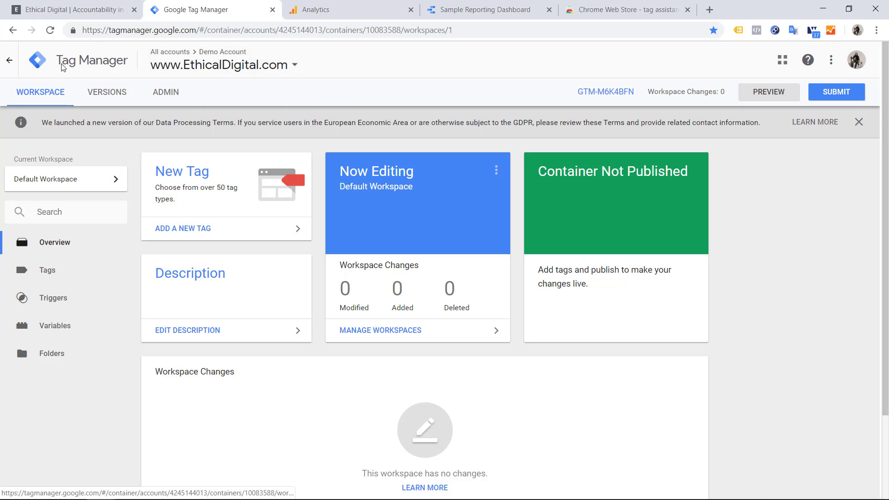
{"action": "left_click", "coordinate": [49, 270]}
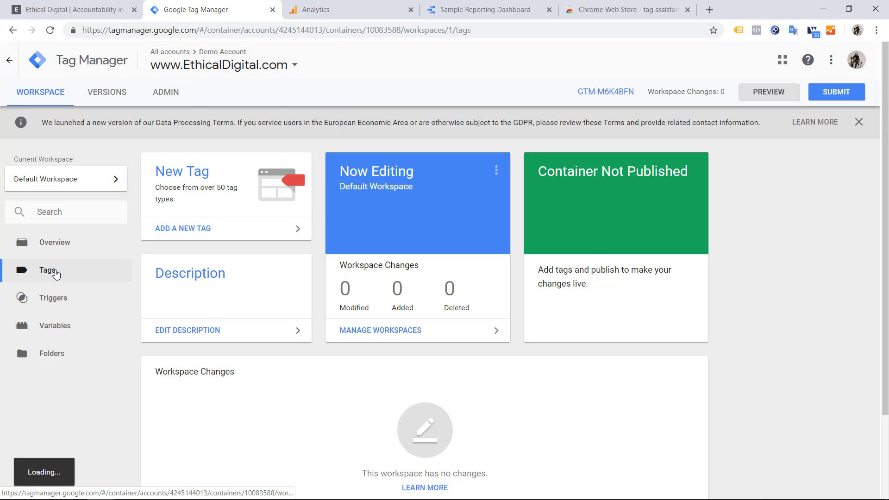
{"action": "left_click", "coordinate": [190, 197]}
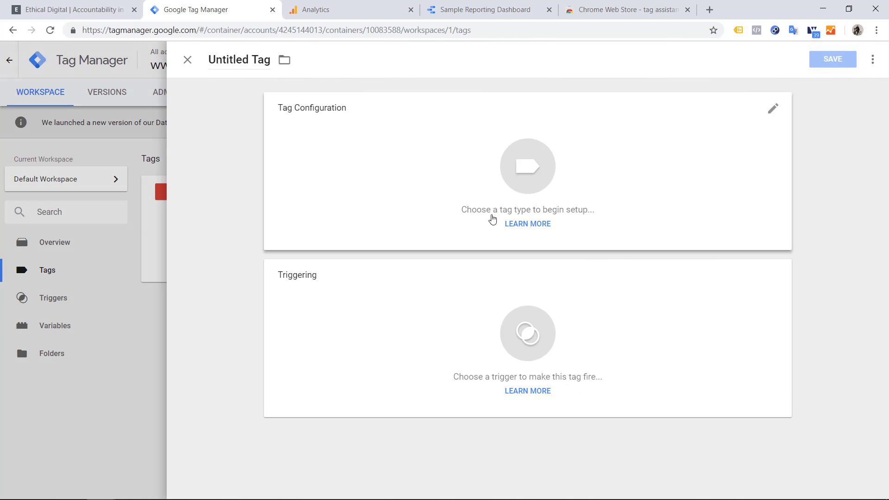
{"action": "left_click", "coordinate": [518, 186]}
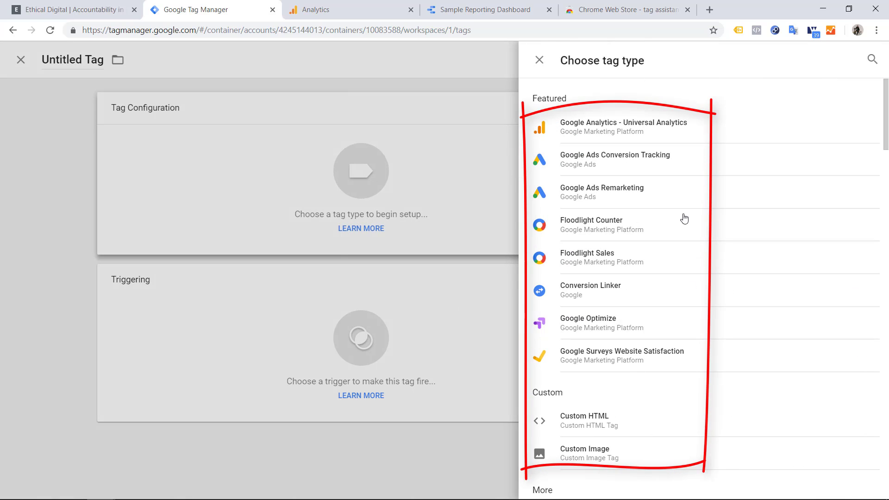
{"action": "left_click", "coordinate": [600, 420]}
{"action": "type", "text": "t"}
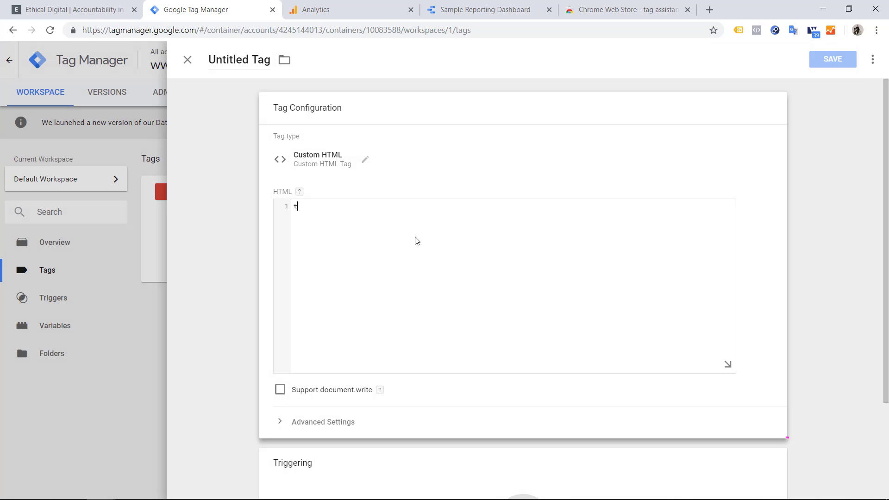
Step: Assign the All Pages page view trigger to the untitled tag
{"action": "scroll", "coordinate": [479, 278], "scroll_direction": "down", "scroll_amount": 3}
{"action": "left_click", "coordinate": [475, 375]}
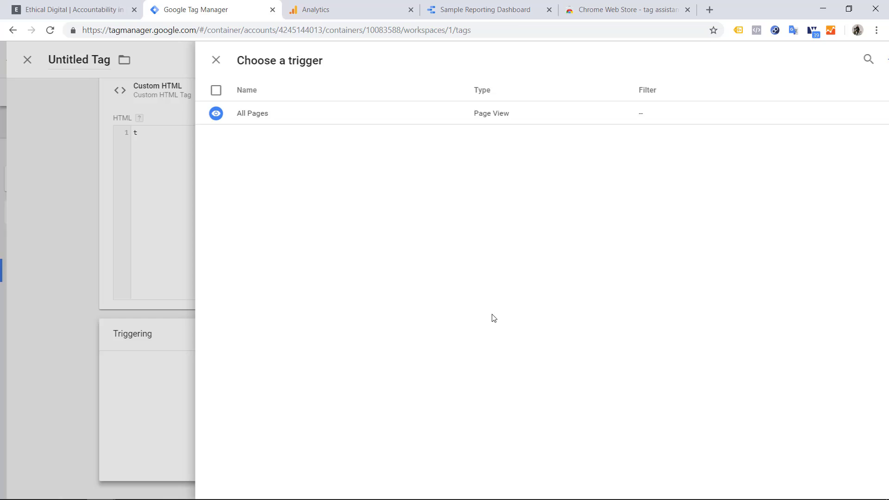
{"action": "left_click", "coordinate": [325, 116]}
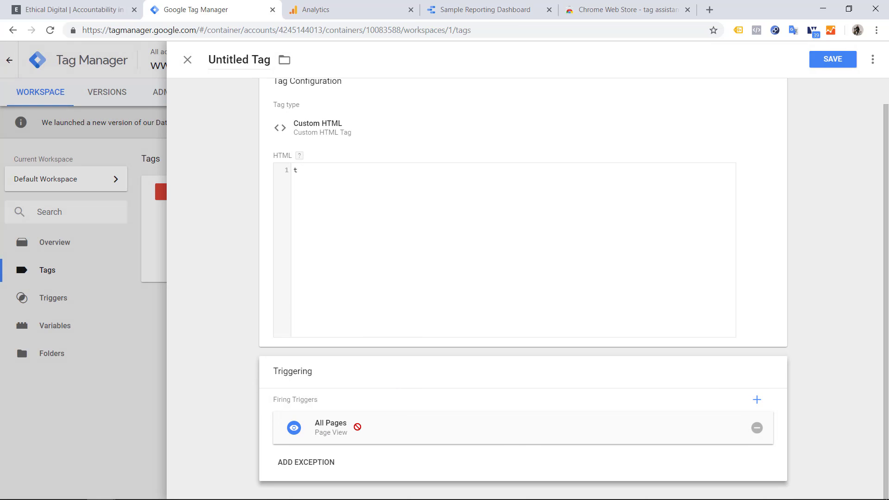
Step: Close the untitled tag and discard its unsaved changes
{"action": "left_click", "coordinate": [188, 59]}
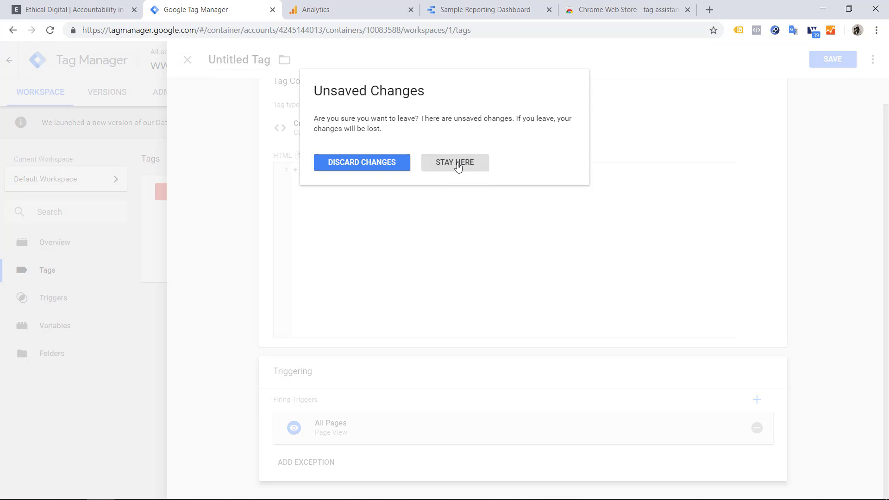
{"action": "left_click", "coordinate": [457, 164]}
{"action": "left_click", "coordinate": [190, 62]}
{"action": "left_click", "coordinate": [328, 164]}
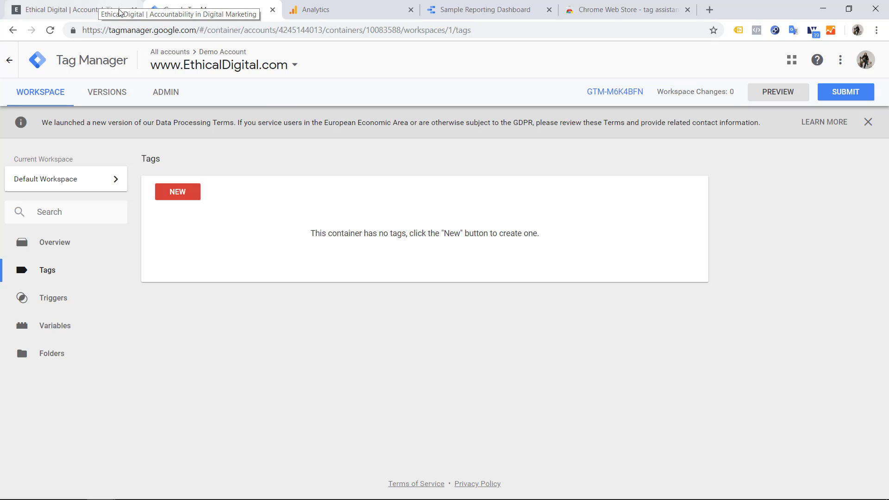
Step: View the Tag Assistant extension in the Chrome Web Store and use it to inspect the tags on the Ethical Digital website
{"action": "left_click", "coordinate": [616, 9]}
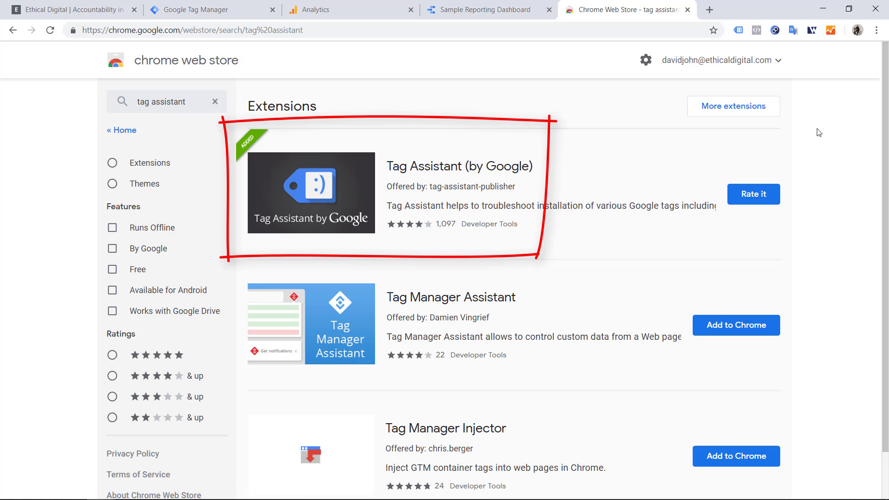
{"action": "left_click", "coordinate": [93, 7]}
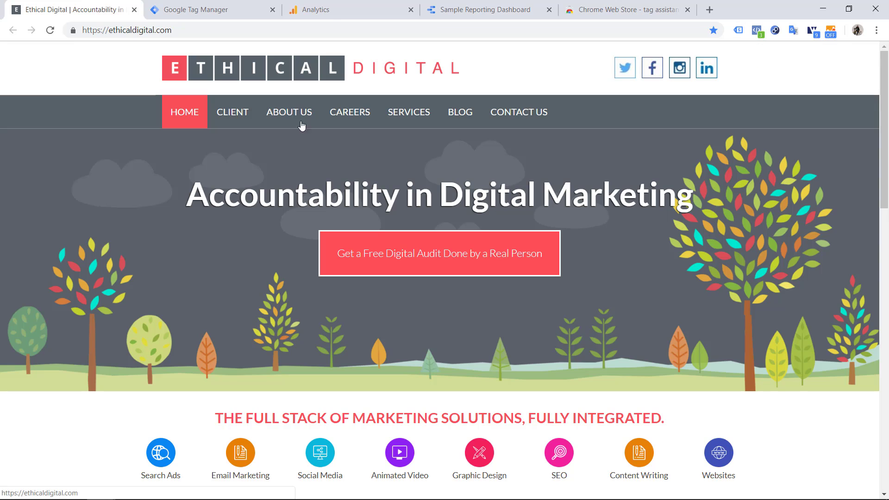
{"action": "left_click", "coordinate": [741, 33]}
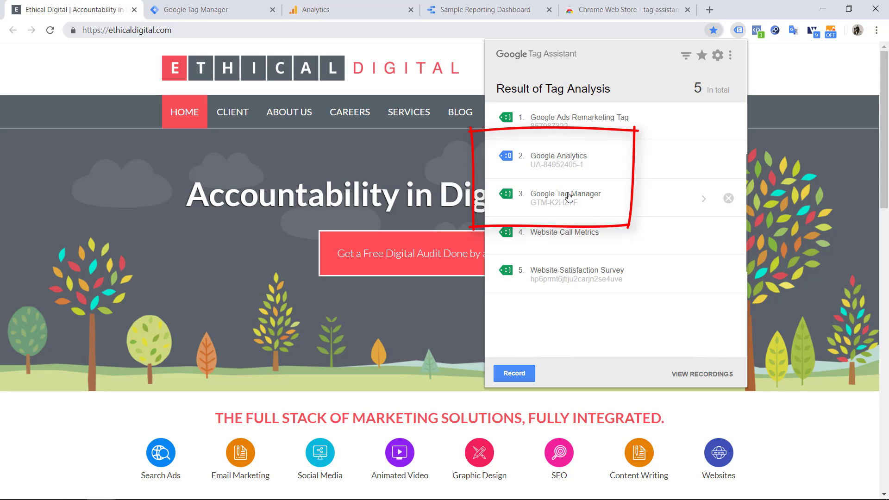
{"action": "left_click", "coordinate": [224, 4]}
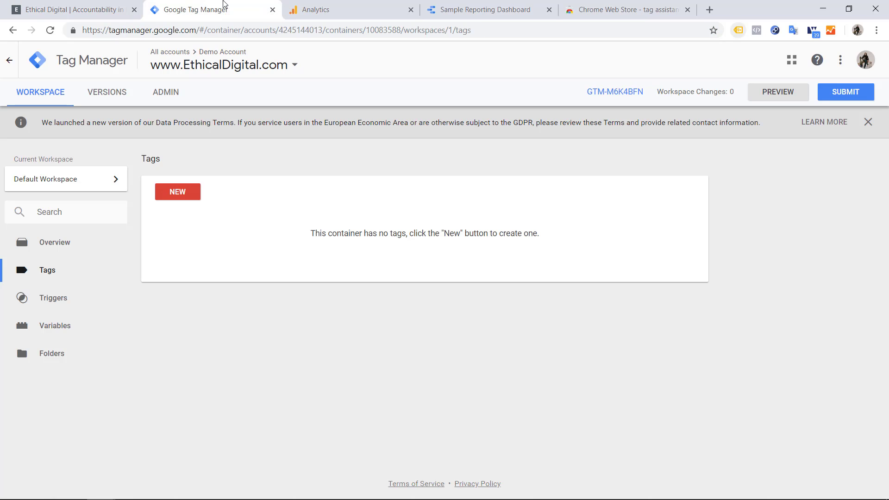
{"action": "left_click", "coordinate": [169, 101]}
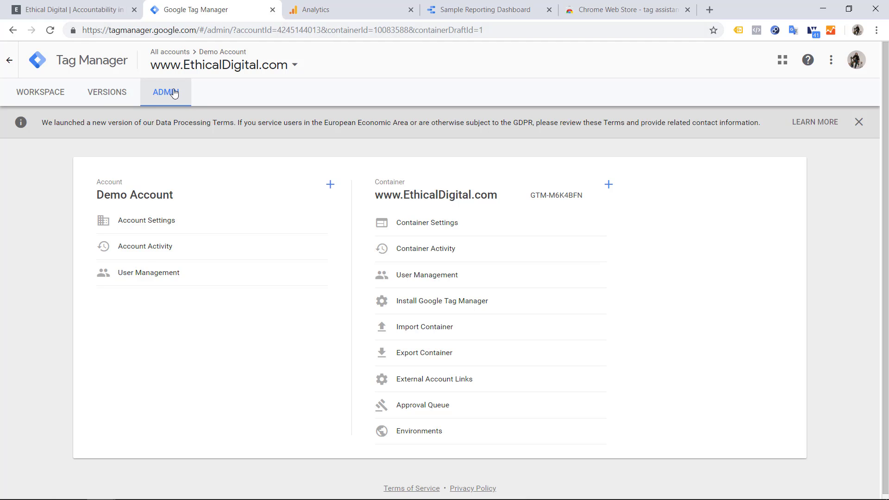
{"action": "left_click", "coordinate": [149, 273]}
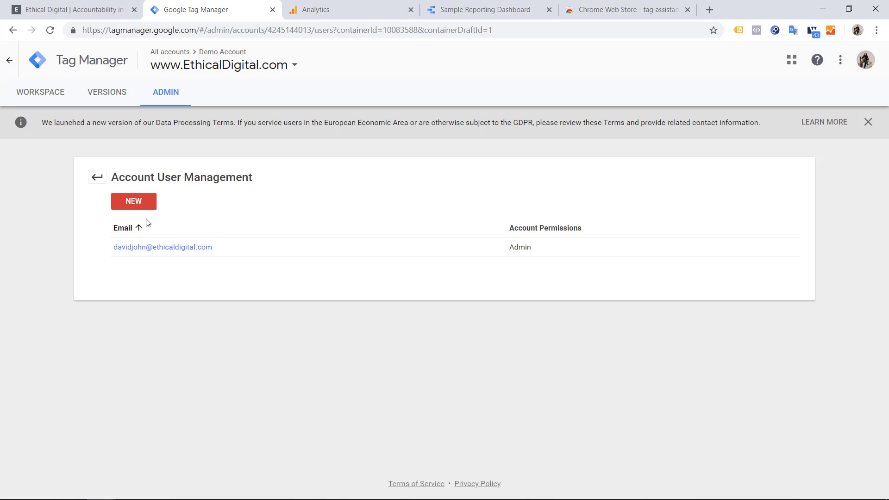
{"action": "left_click", "coordinate": [134, 200]}
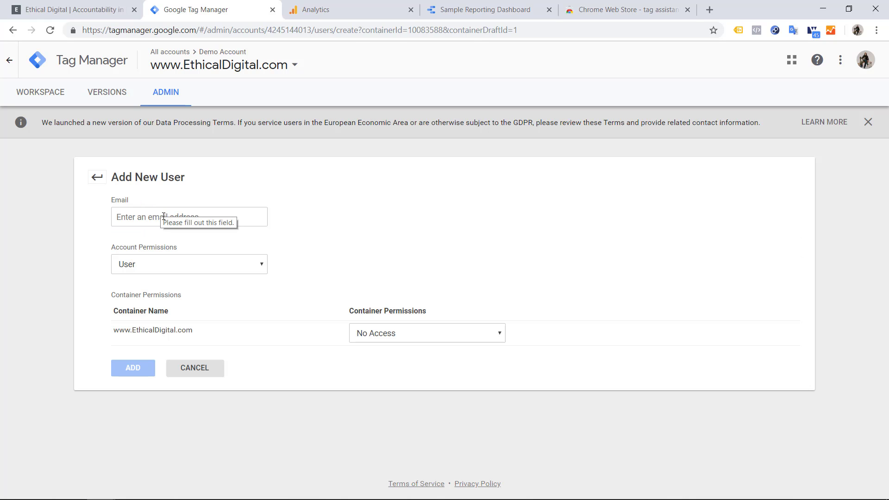
{"action": "left_click", "coordinate": [381, 333]}
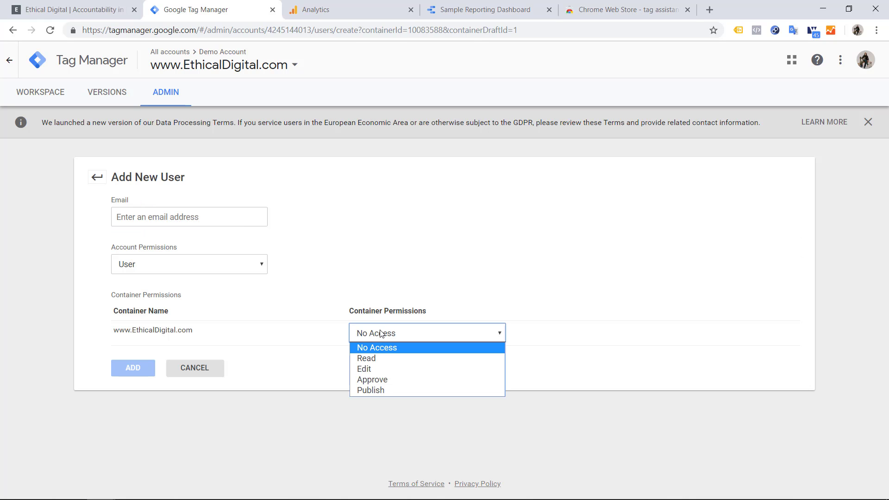
{"action": "left_click", "coordinate": [394, 391]}
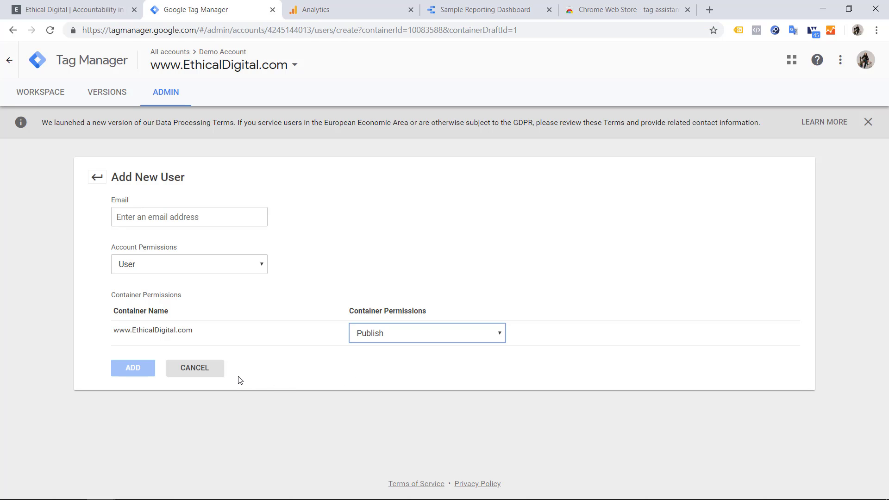
{"action": "left_click", "coordinate": [214, 375]}
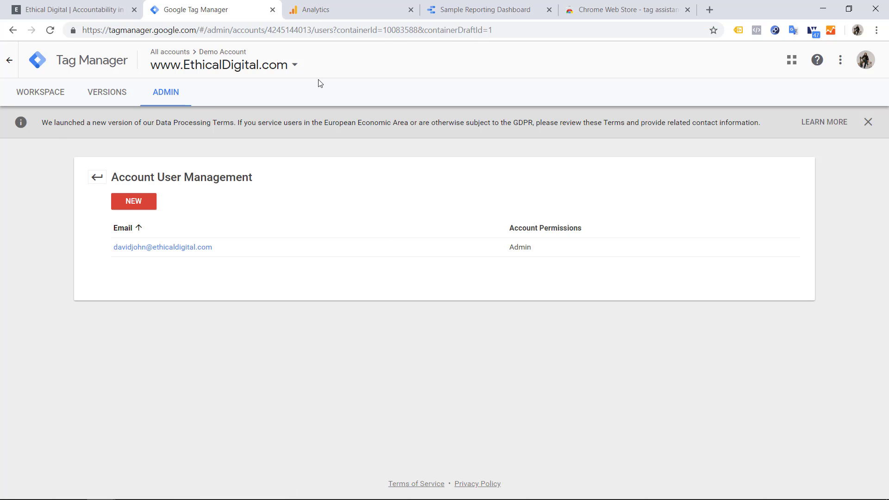
Step: Return to the Ethical Digital website and review its tag analysis in Tag Assistant again
{"action": "left_click", "coordinate": [107, 6]}
{"action": "left_click", "coordinate": [738, 30]}
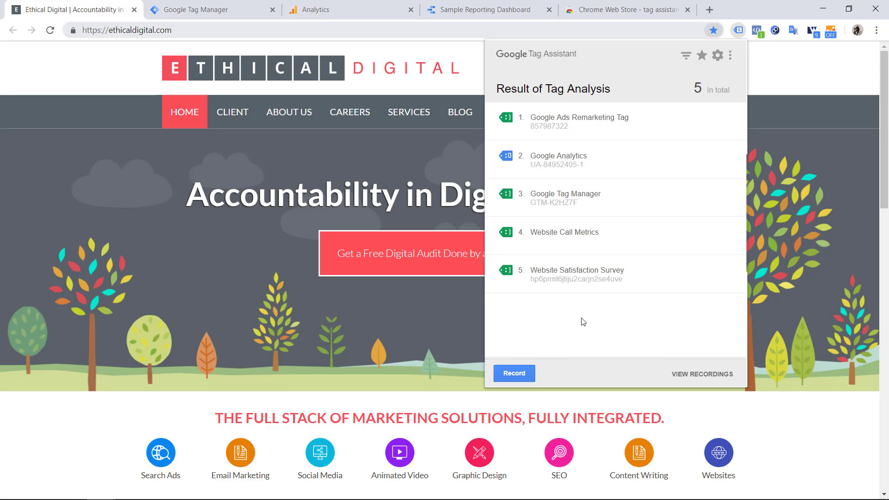
Step: In Tag Manager, reopen the container's installation code, select the head and body snippets, and return to the workspace overview
{"action": "left_click", "coordinate": [236, 8]}
{"action": "left_click", "coordinate": [40, 91]}
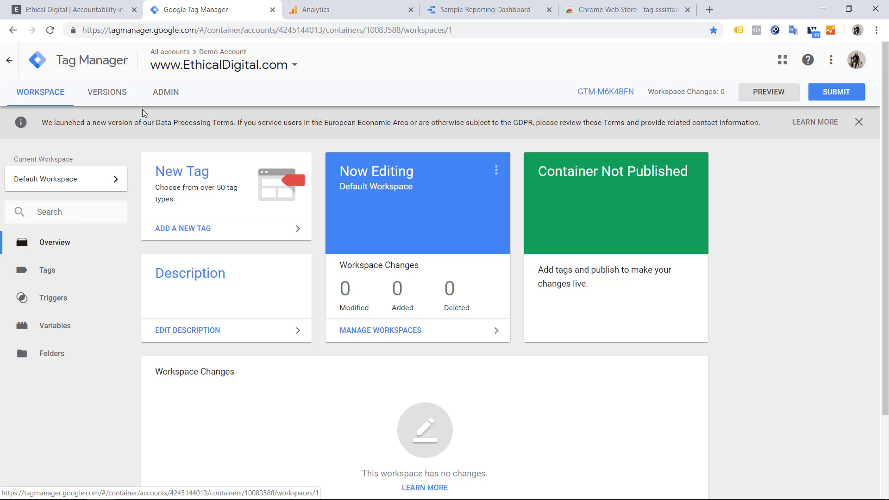
{"action": "left_click", "coordinate": [166, 92]}
{"action": "left_click", "coordinate": [440, 301]}
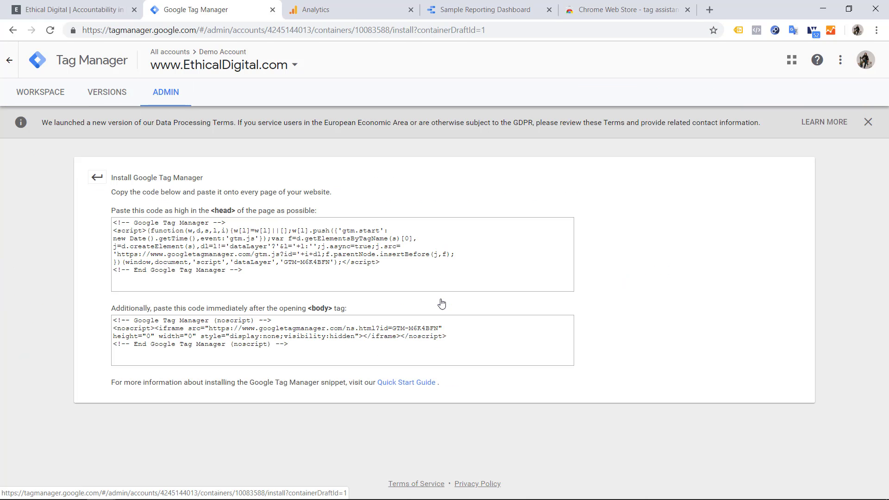
{"action": "left_click", "coordinate": [113, 227]}
{"action": "left_click", "coordinate": [303, 355]}
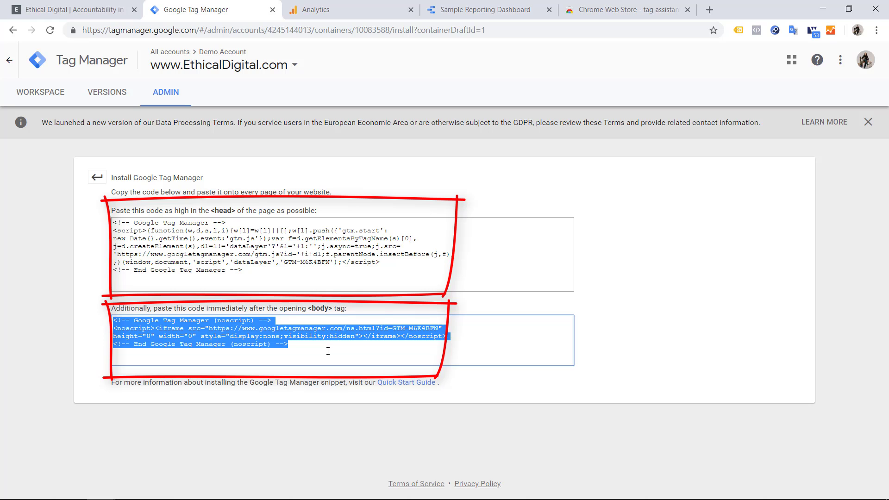
{"action": "left_click", "coordinate": [40, 92]}
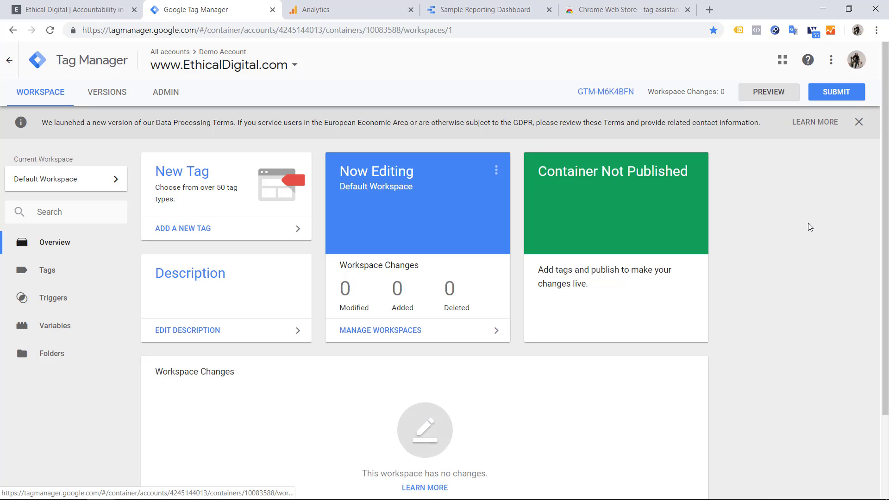